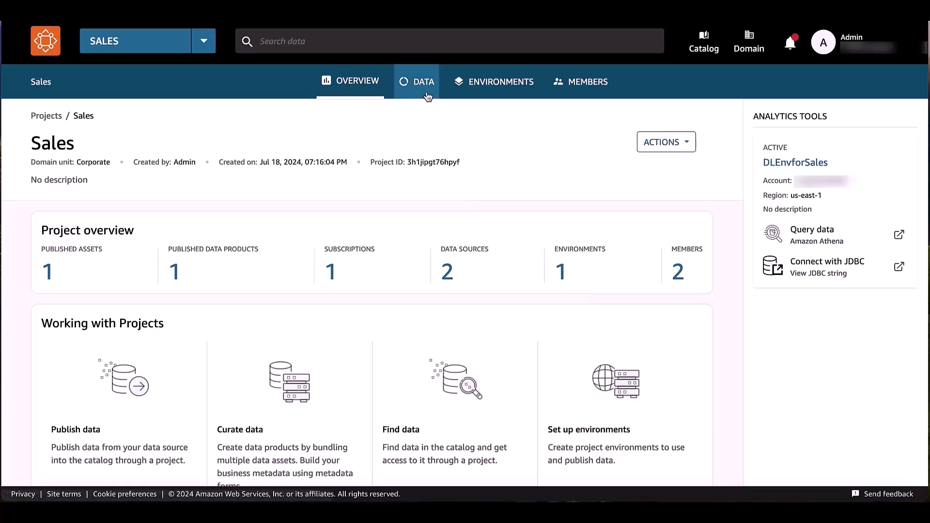
left_click(424, 92)
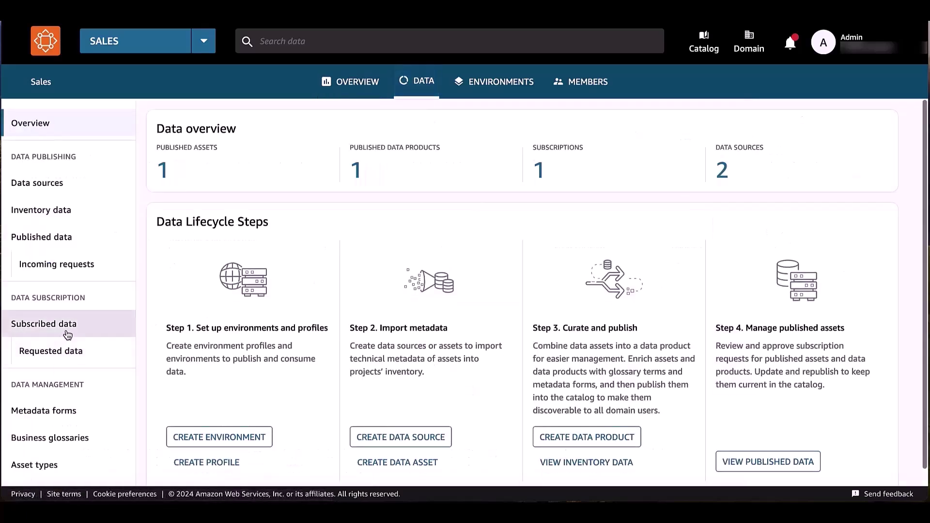
left_click(20, 325)
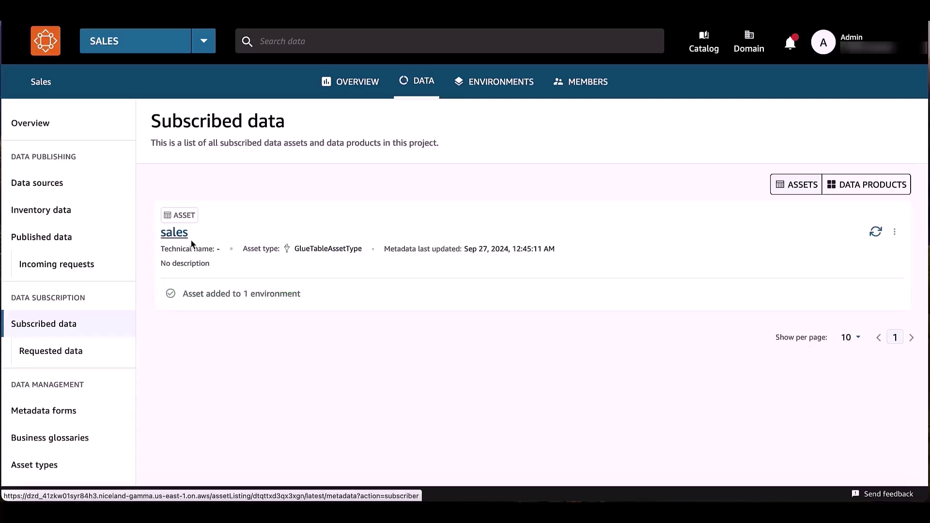
left_click(359, 82)
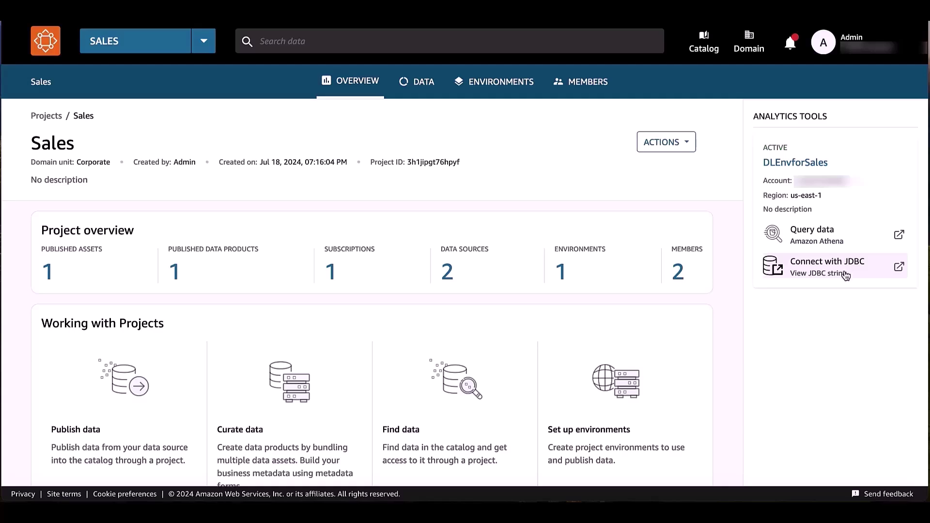
Step: Display the Sales project's JDBC URL, Domain ID, Environment ID and Region via Connect with JDBC
left_click(846, 272)
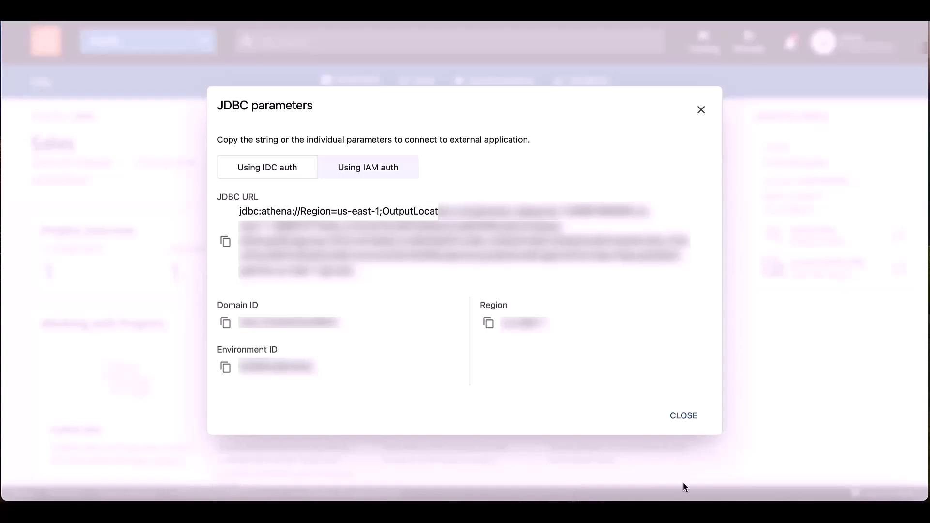
Step: Open athena.properties from Documents > My Tableau Repository > Datasources
left_click(885, 496)
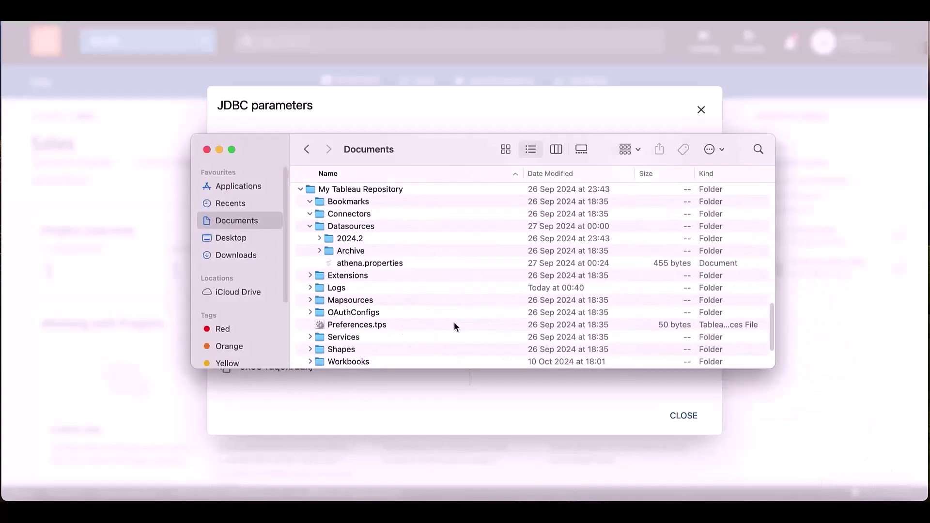
double_click(398, 264)
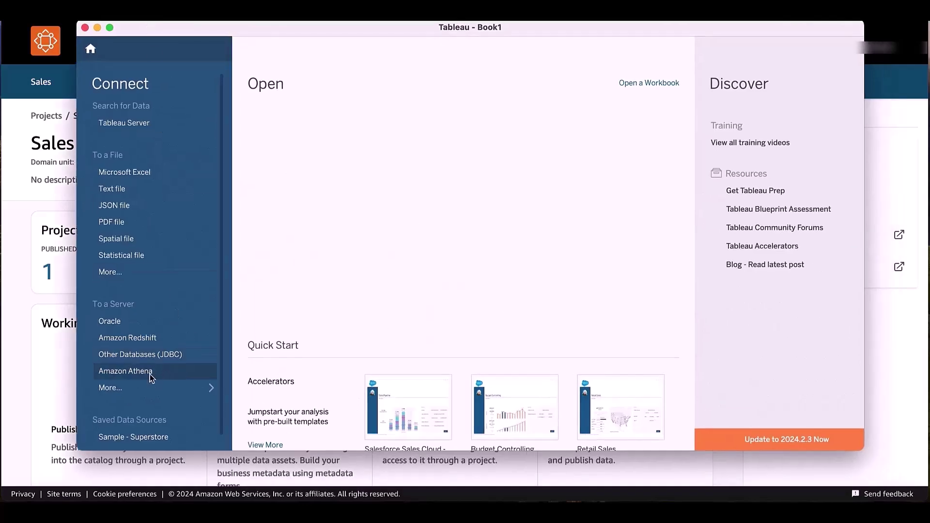
Step: Sign in to Amazon Athena at athena.us-east-1.amazonaws.com, port 443, entering the secret access key
left_click(150, 374)
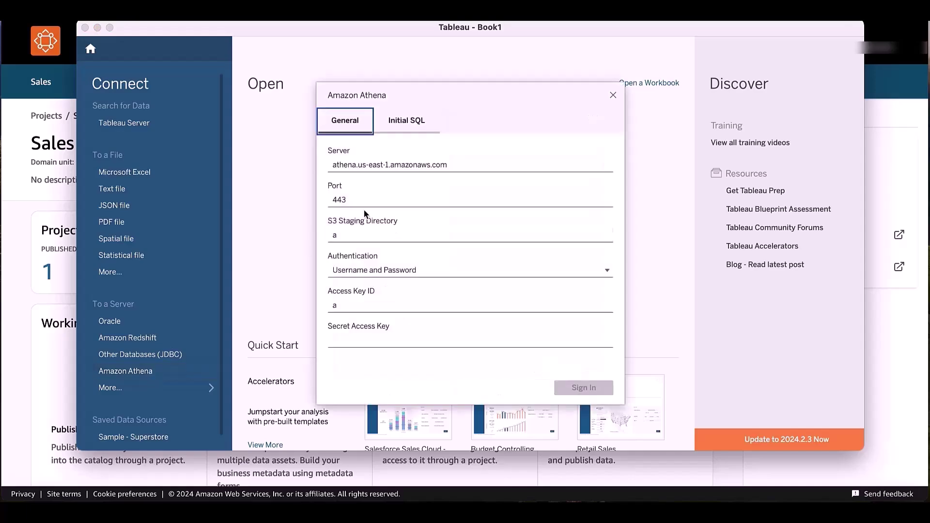
left_click(357, 341)
type("a")
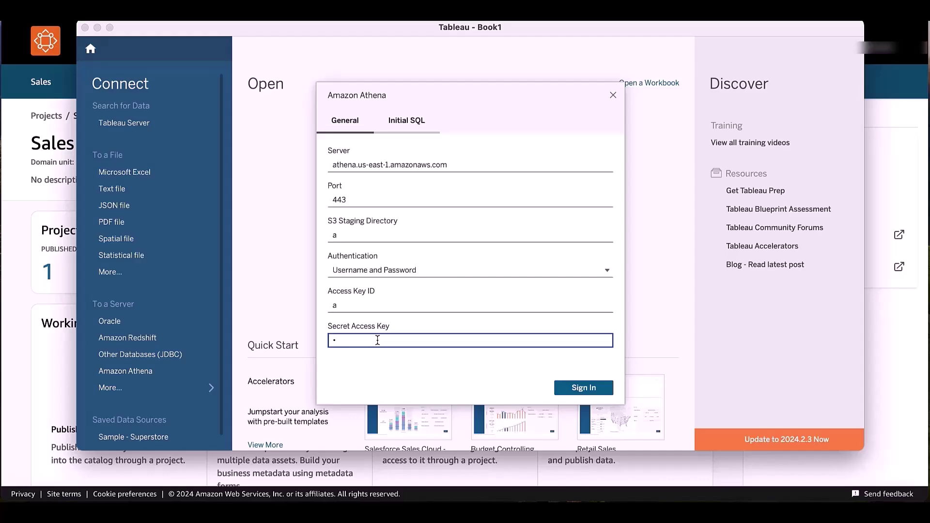
left_click(583, 390)
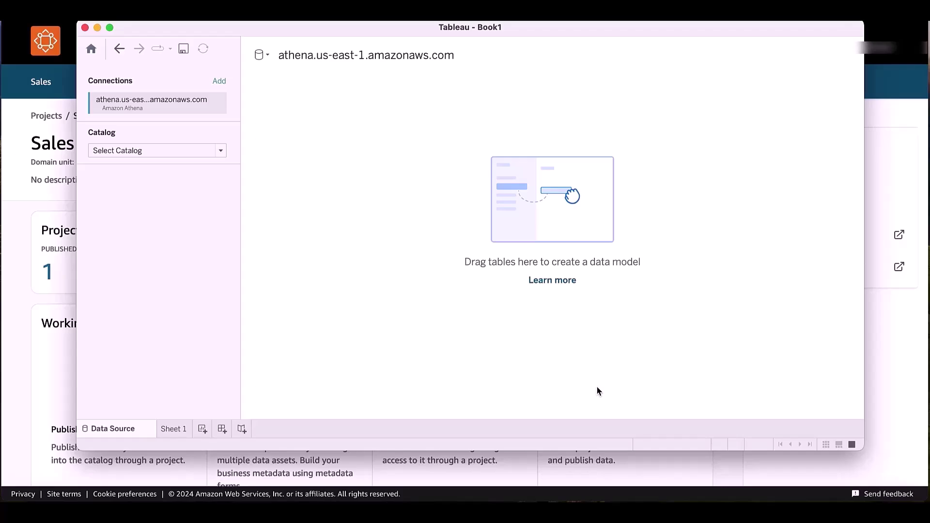
Step: Add mkt_sls_table from AwsDataCatalog's dlenvforsales_sub_db database to the canvas, then return home
left_click_drag(862, 449, 890, 477)
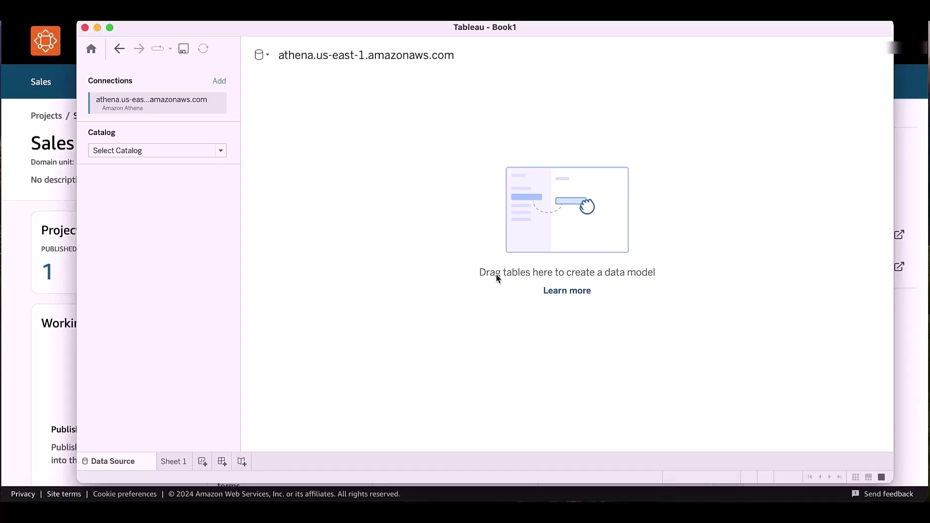
left_click(221, 151)
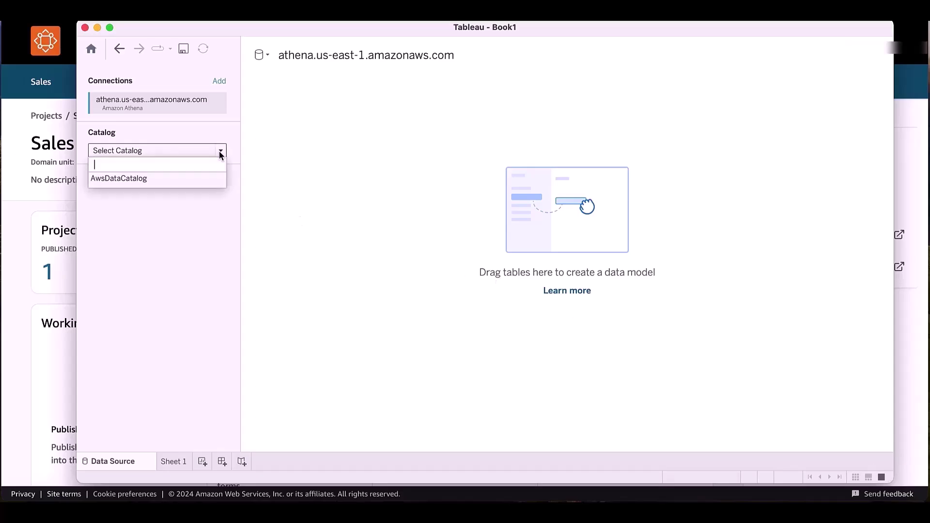
left_click(142, 180)
left_click(138, 195)
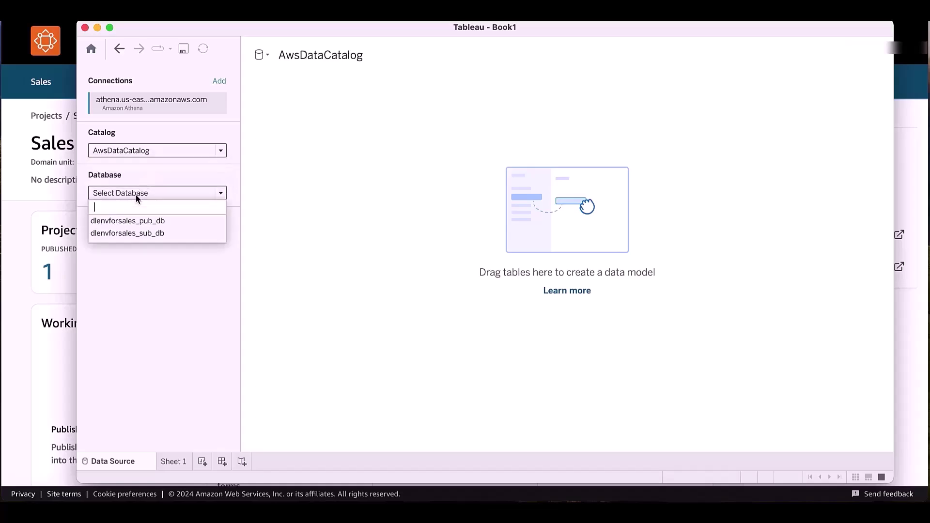
left_click(141, 233)
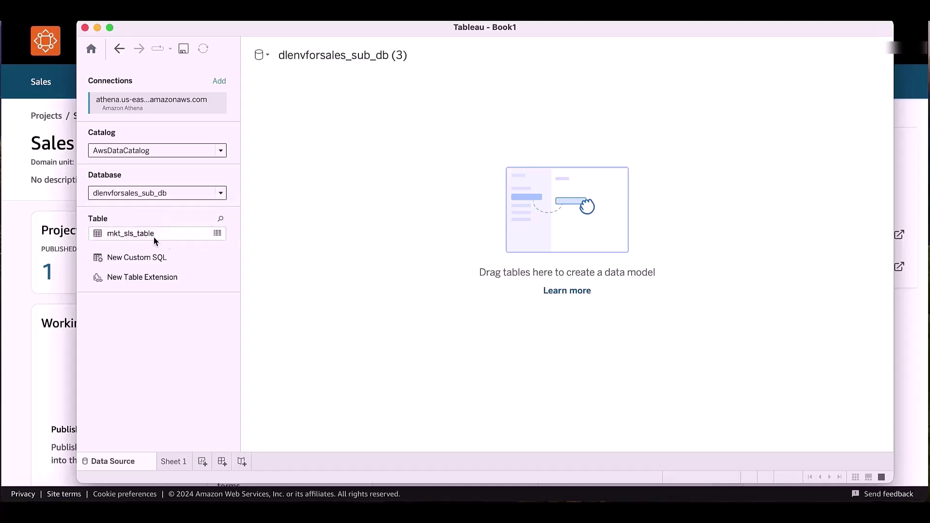
left_click_drag(139, 237, 465, 233)
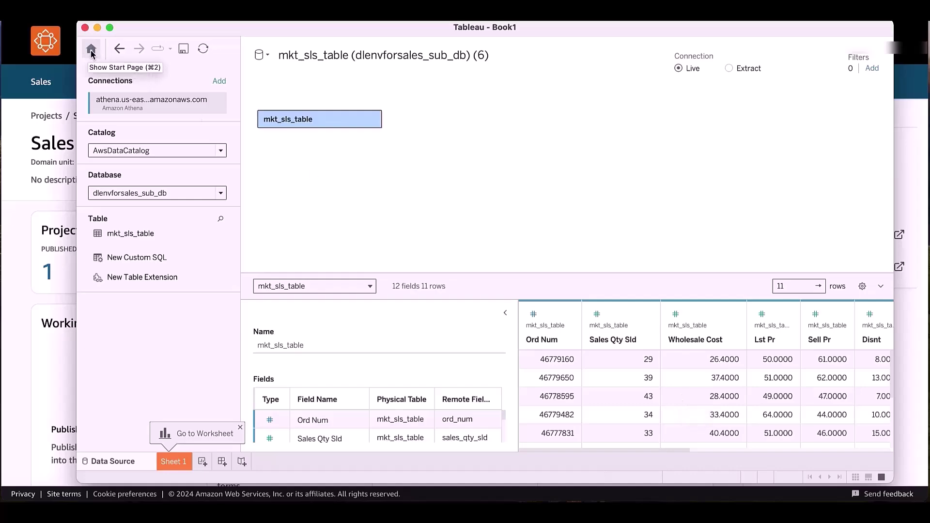
left_click(91, 50)
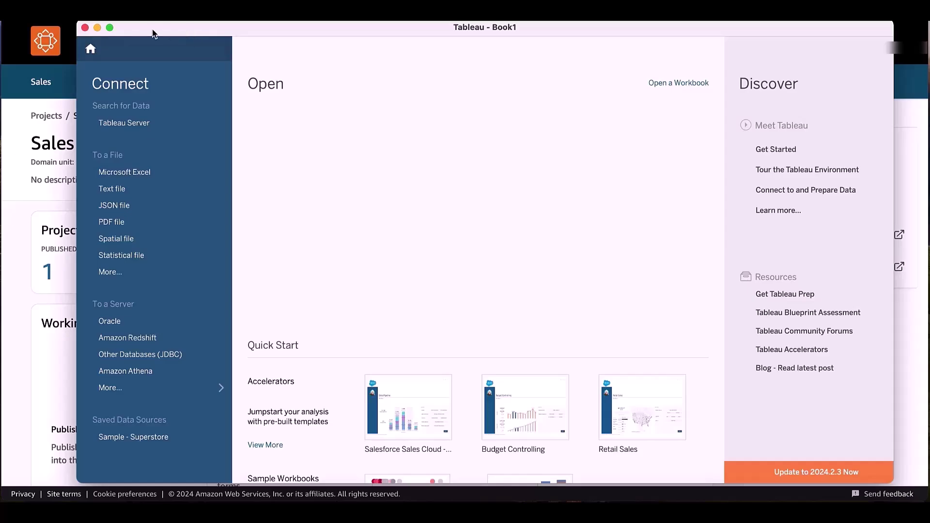
Step: Copy the IDC-auth JDBC URL from DataZone's JDBC parameters and bring Tableau back to the front
left_click(97, 28)
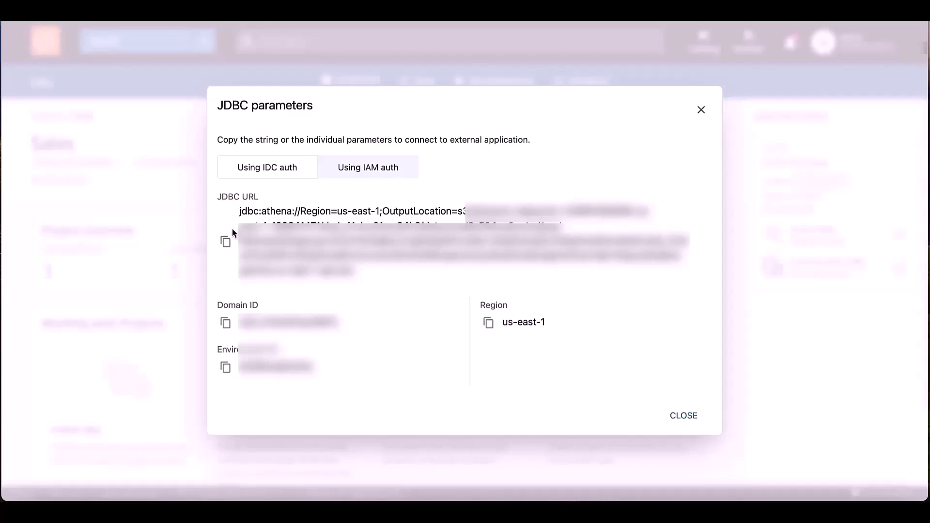
left_click(227, 242)
left_click(702, 111)
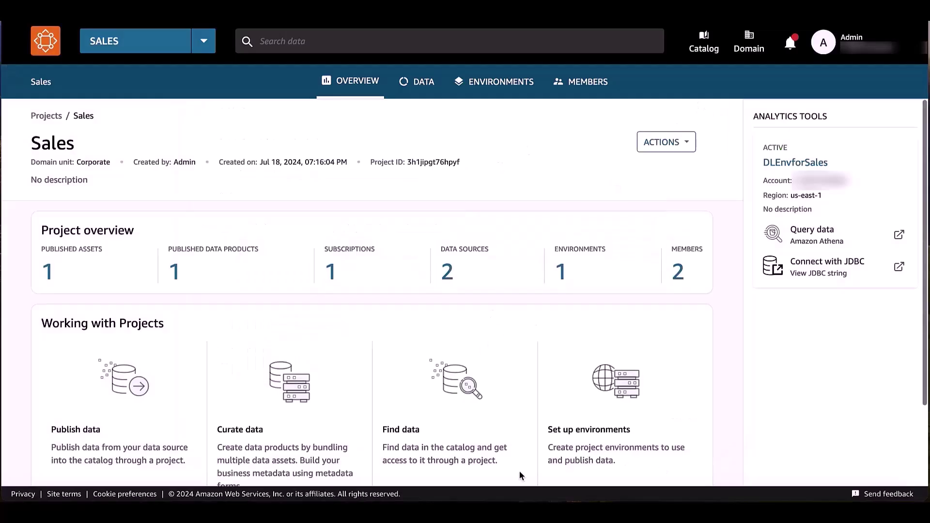
left_click(403, 504)
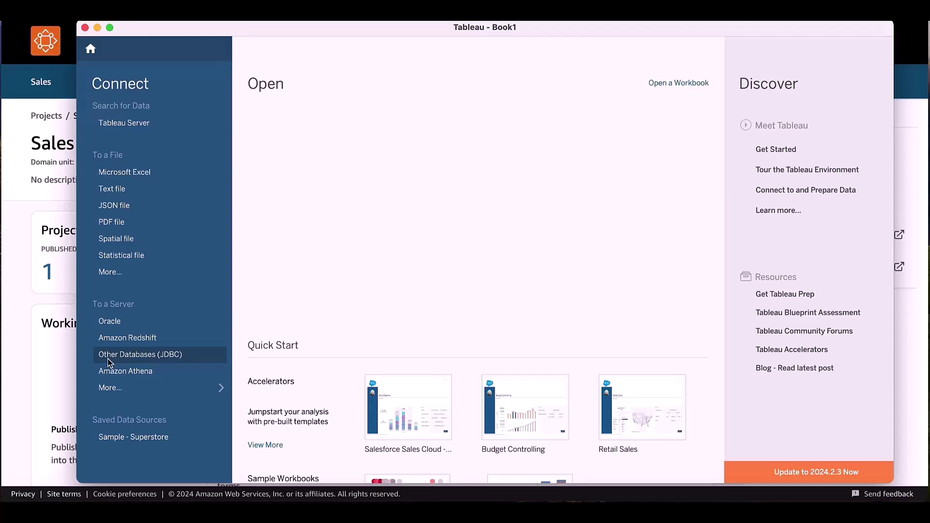
Step: Connect Tableau through Other Databases (JDBC) using the pasted DataZone Athena URL
left_click(154, 362)
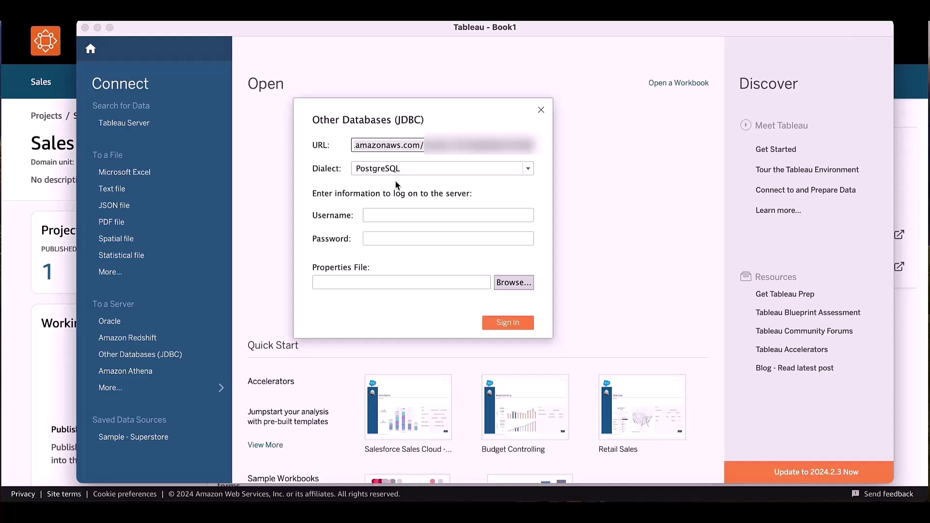
left_click(507, 323)
left_click(146, 193)
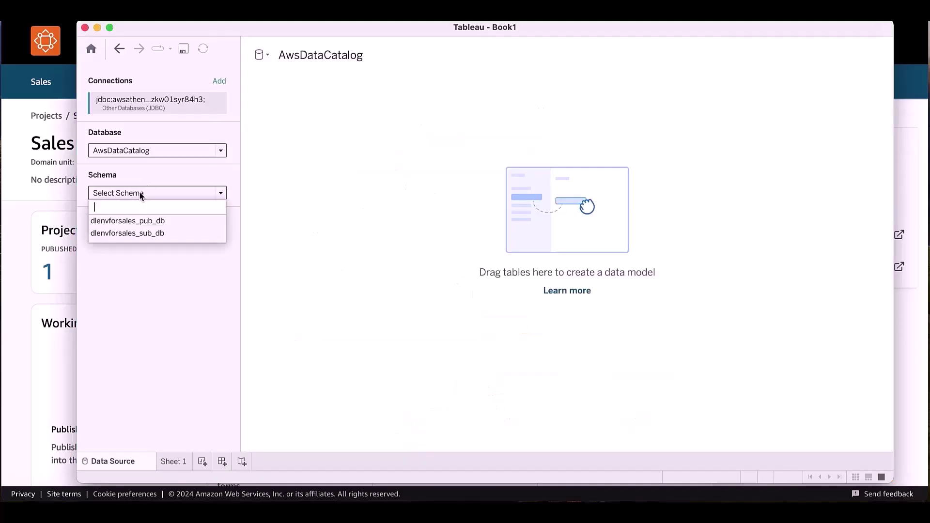
Step: Add mkt_sls_table from the dlenvforsales_sub_db schema to the canvas, then return home
left_click(145, 233)
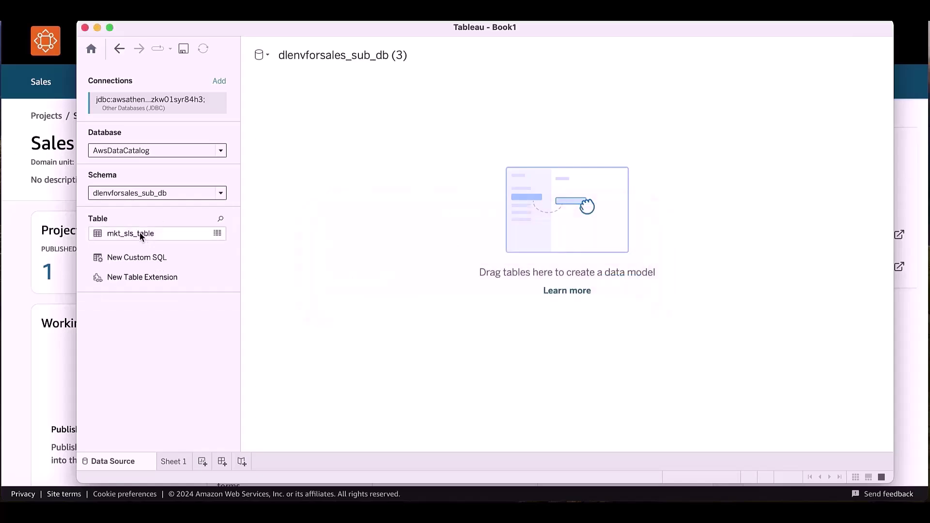
left_click_drag(140, 236, 442, 237)
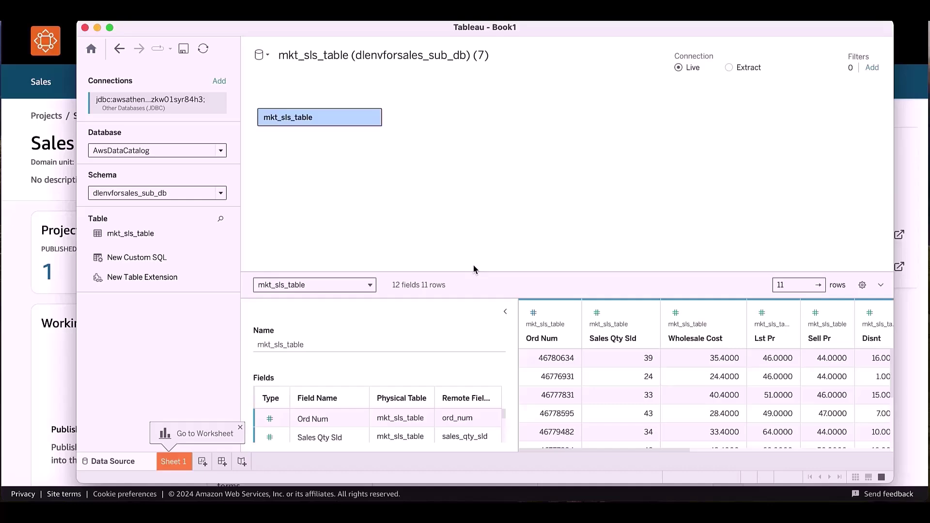
left_click(92, 49)
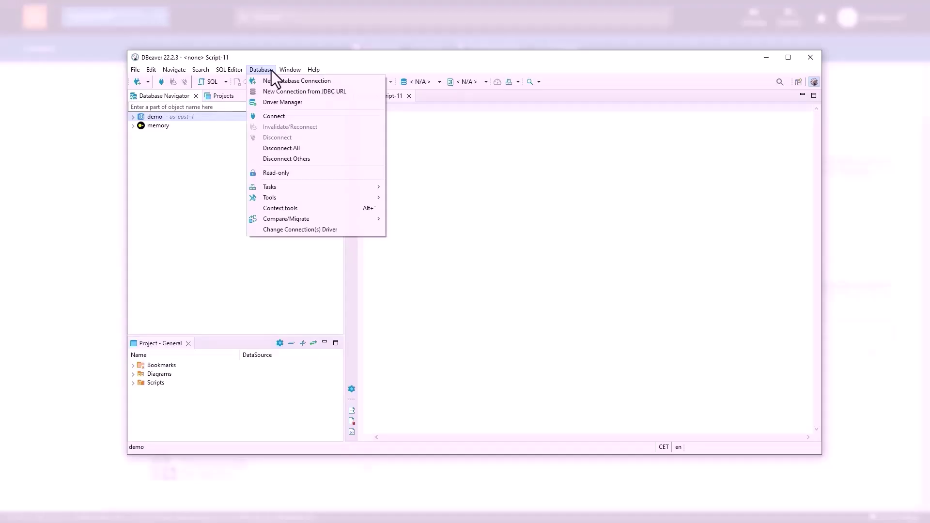
Step: Create a new Amazon Athena connection with the DataZone driver properties and test it
left_click(356, 84)
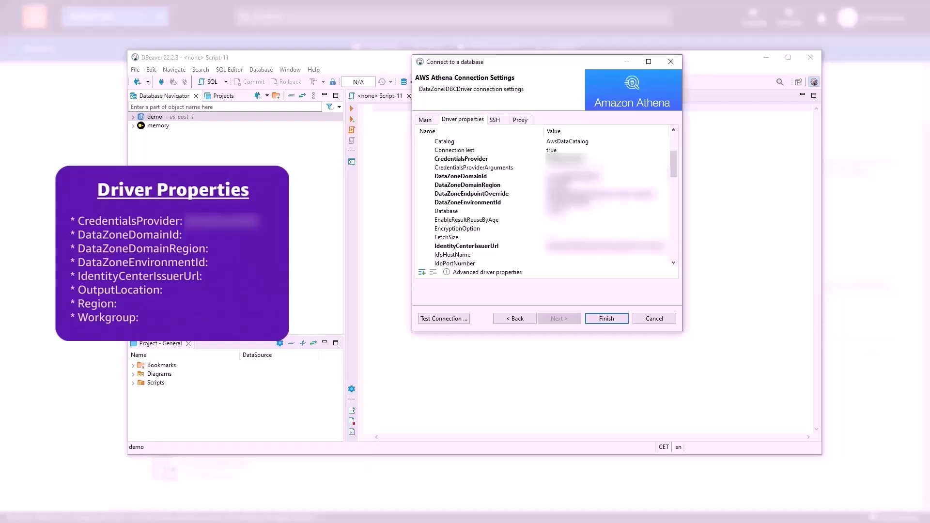
left_click(435, 319)
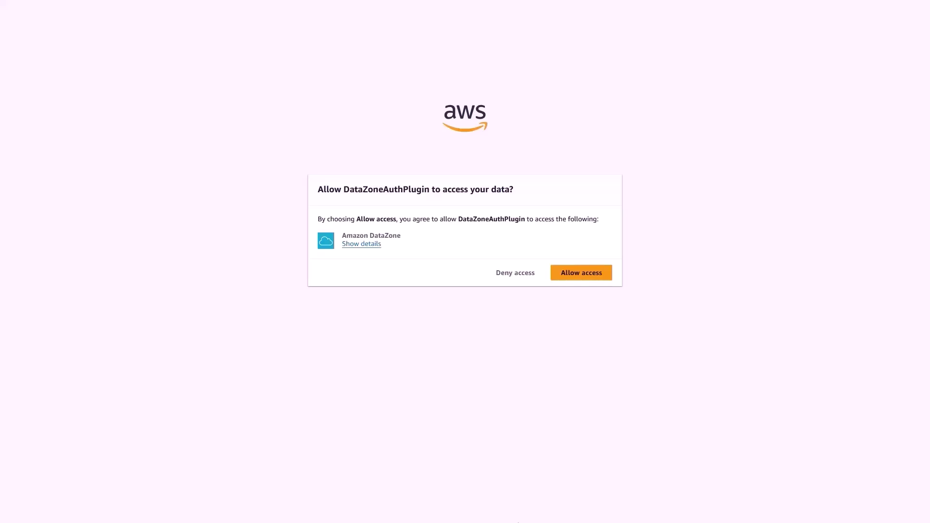
Step: Allow DataZoneAuthPlugin to access Amazon DataZone data on the AWS consent page
left_click(576, 275)
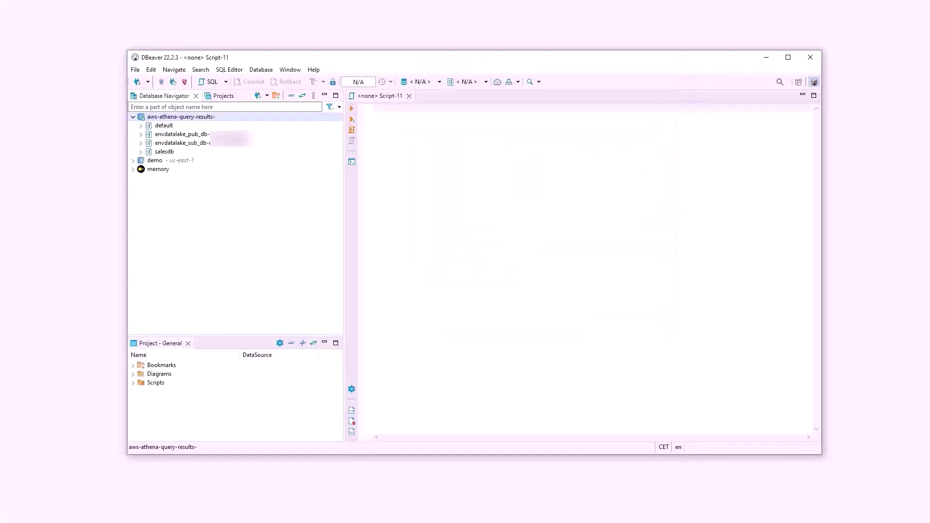
Step: Expand the envdatalake_sub_db database and its Tables folder in the Database Navigator
left_click(140, 143)
left_click(149, 154)
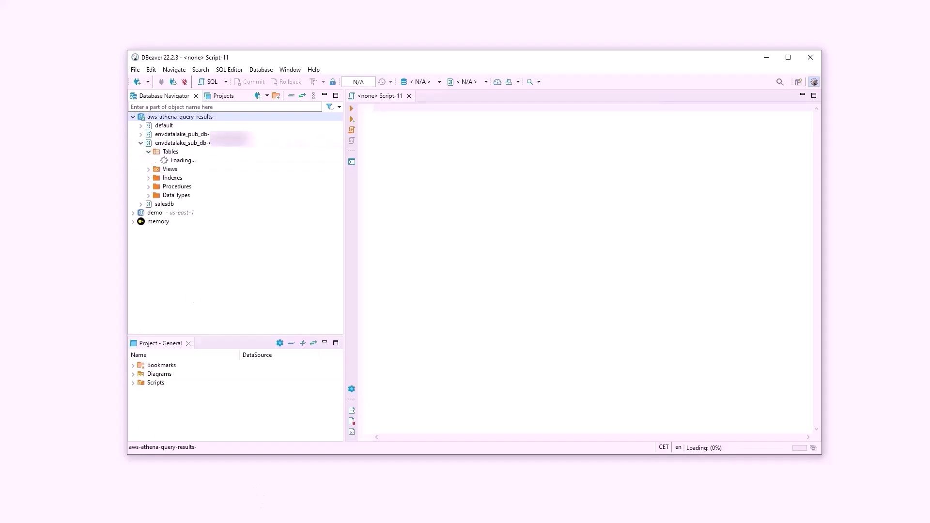